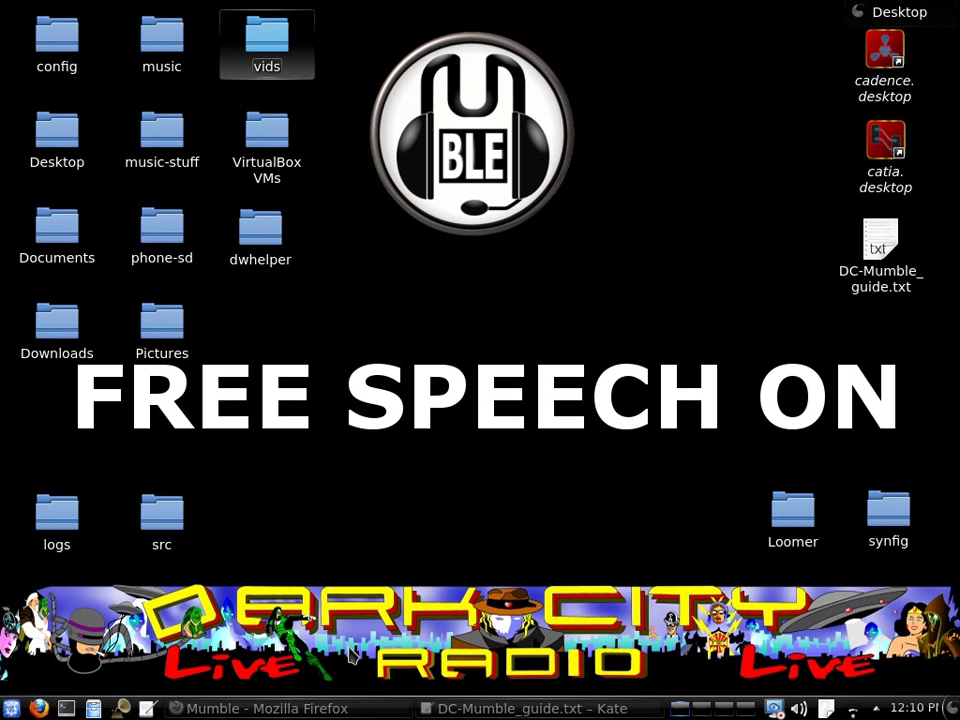
Step: Download the stable 1.2.4 Windows installer from the Mumble website in Firefox, saving the file, and return to the Mumble page
left_click(345, 708)
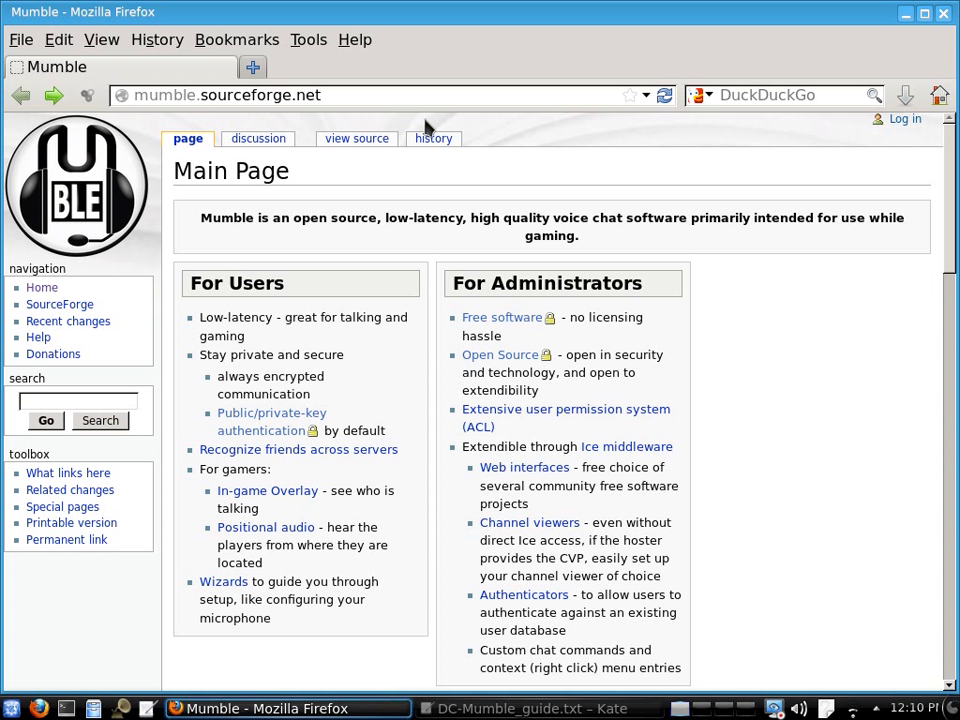
left_click(424, 94)
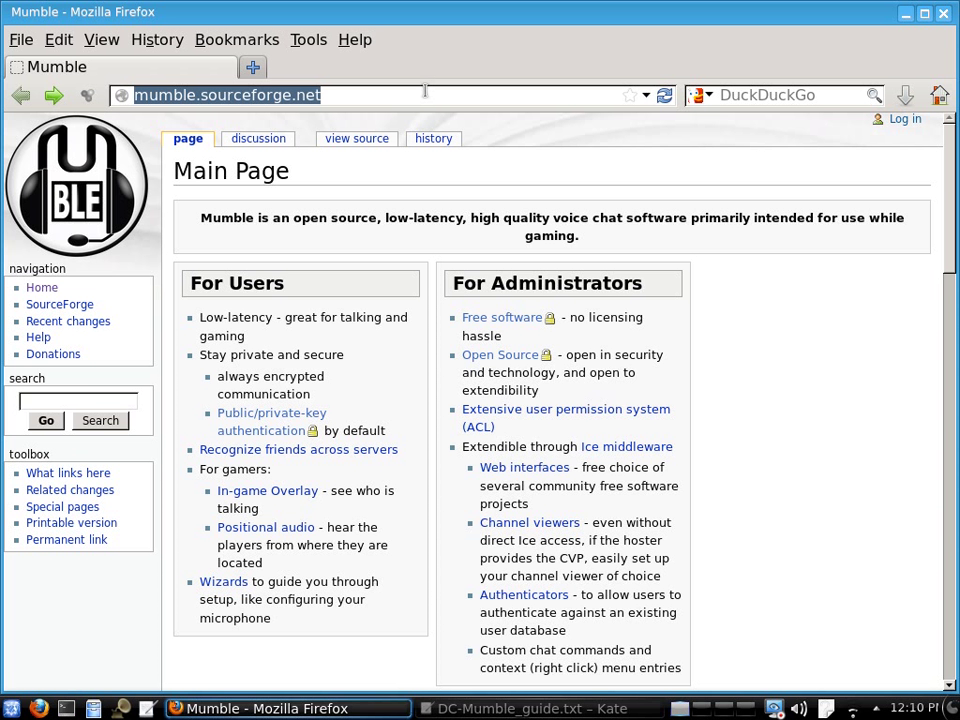
left_click(782, 348)
scroll(733, 293, "down", 5)
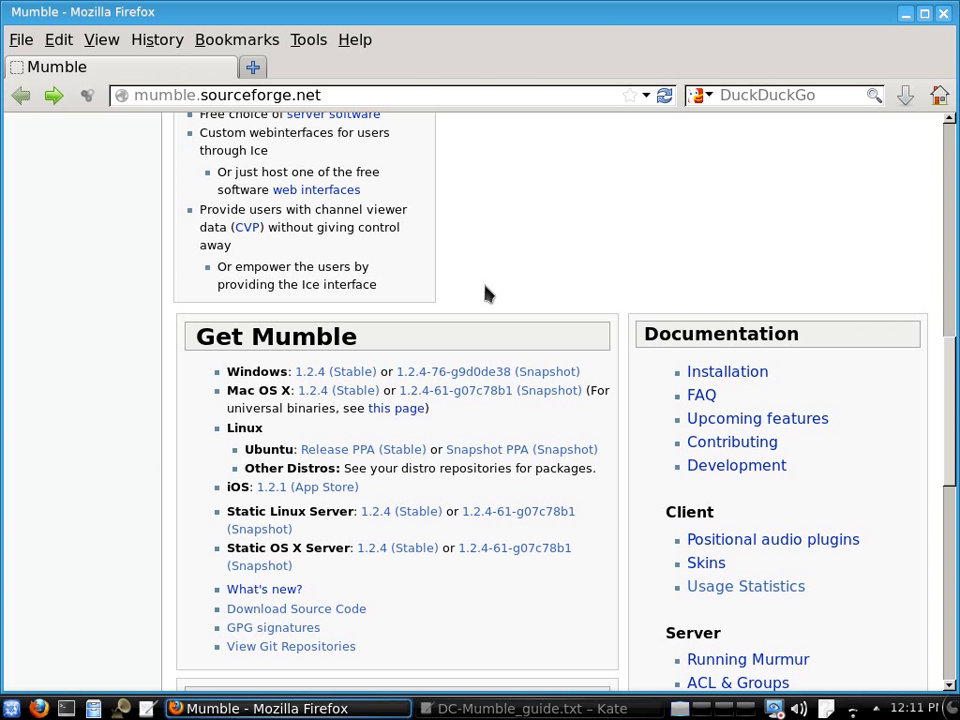
left_click(343, 373)
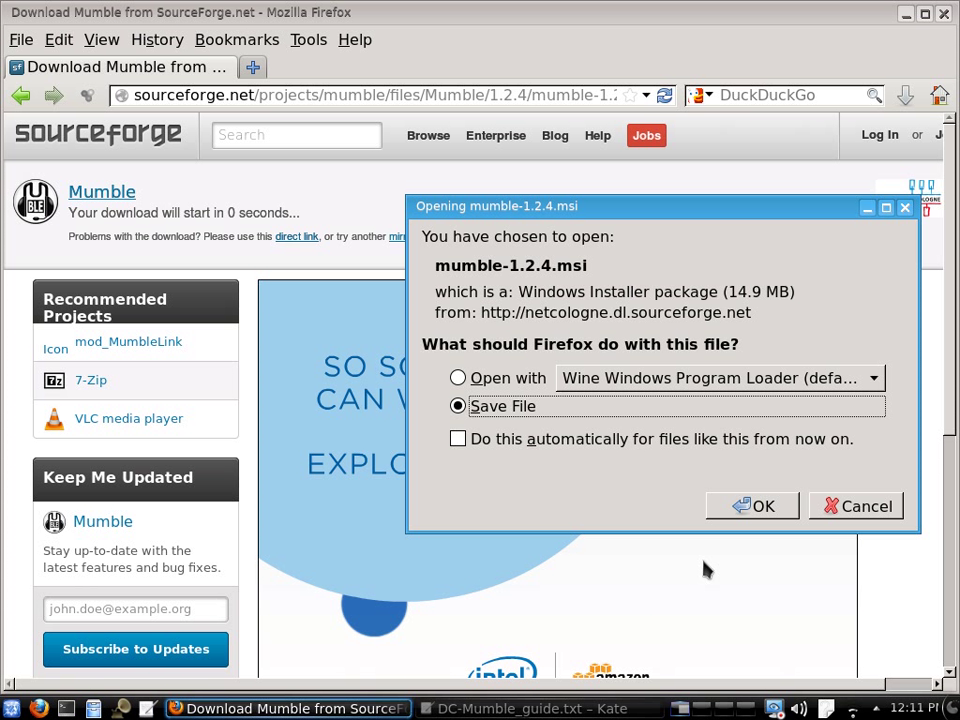
left_click(752, 506)
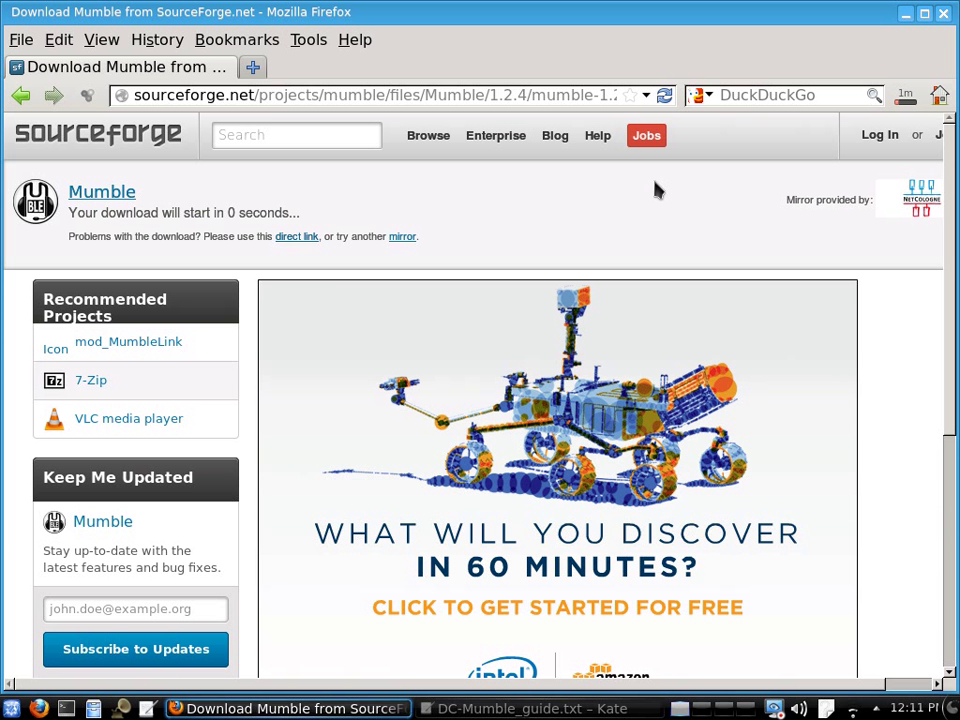
left_click(20, 98)
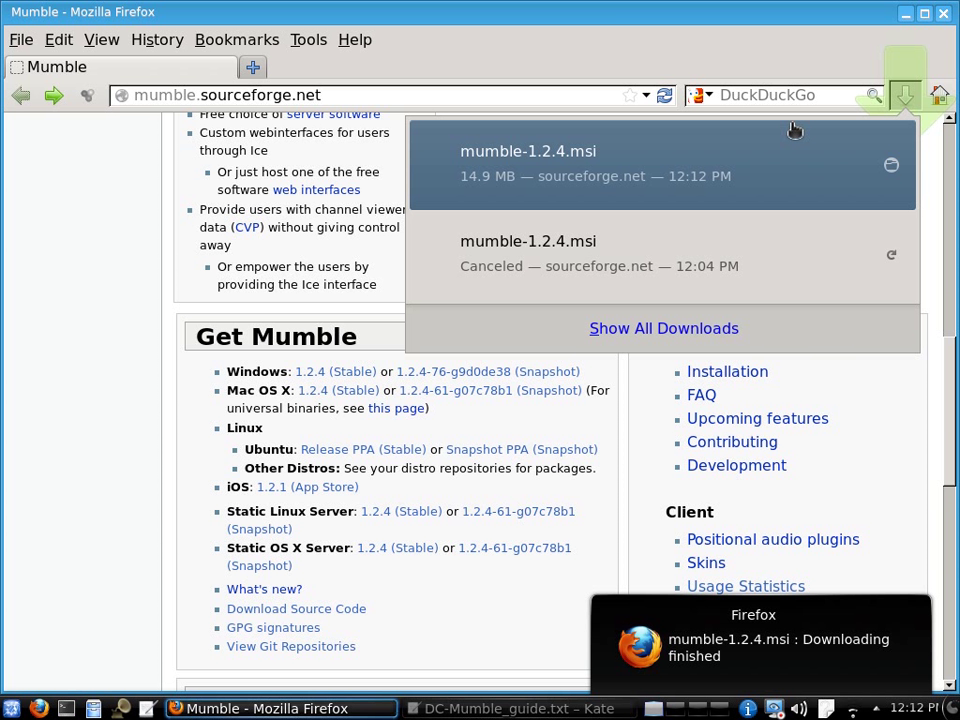
Step: Run the downloaded mumble-1.2.4.msi, accept the license agreement, and install Mumble with the option to start it on finishing
left_click(793, 130)
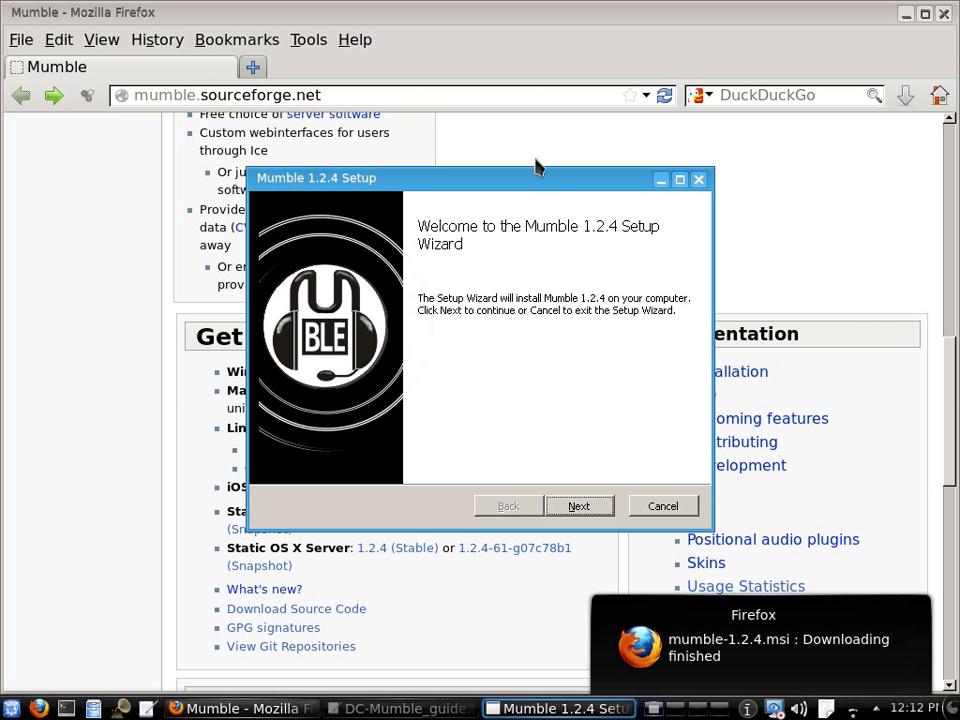
left_click(580, 506)
left_click(372, 461)
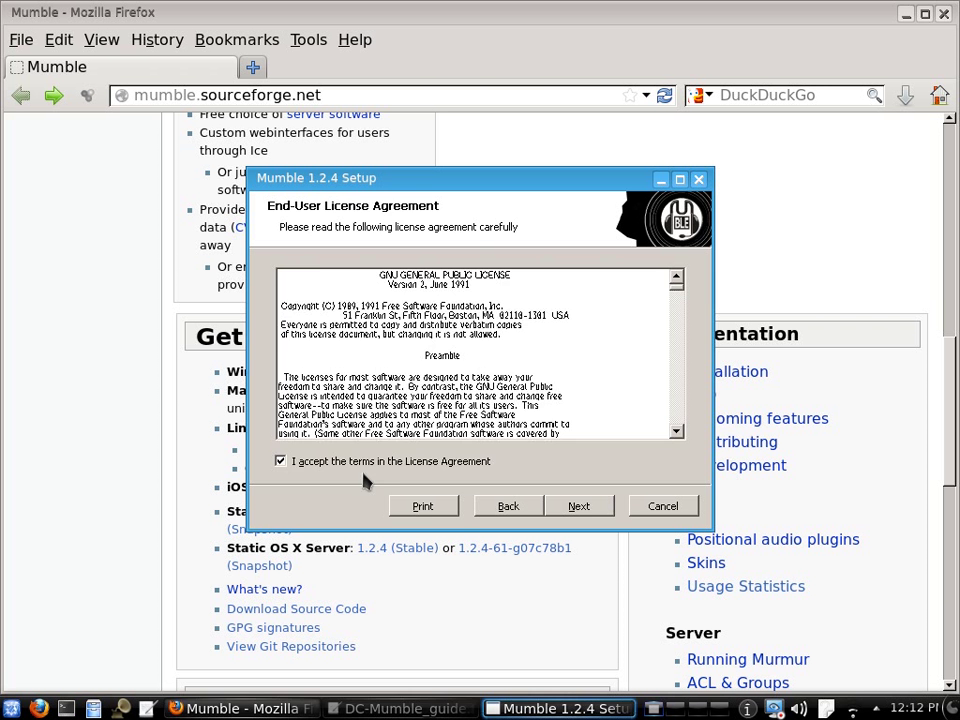
left_click(579, 506)
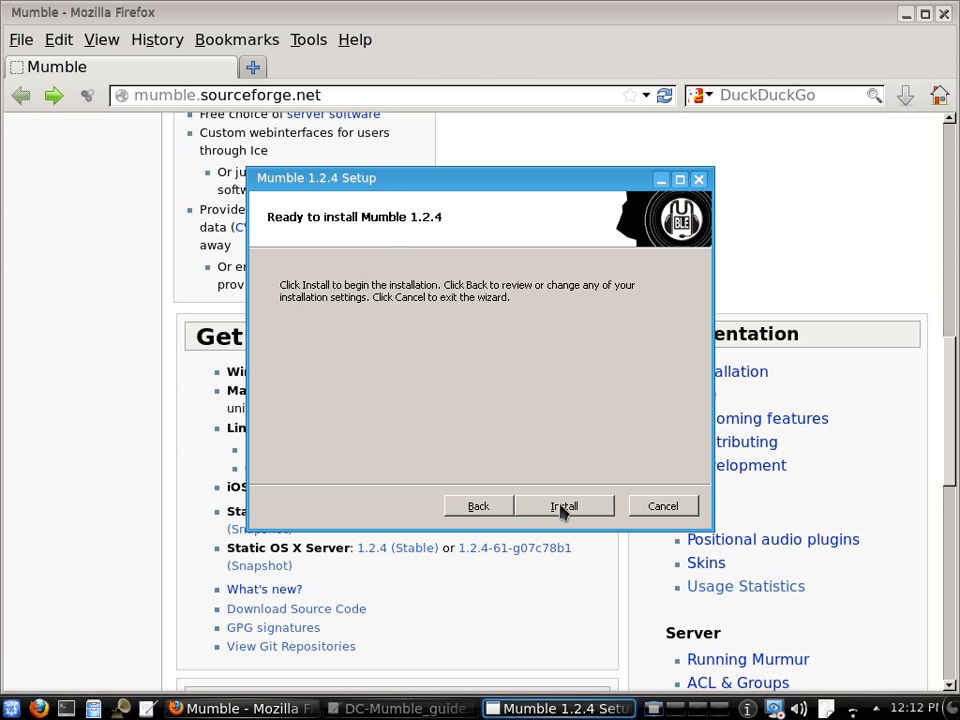
left_click(563, 508)
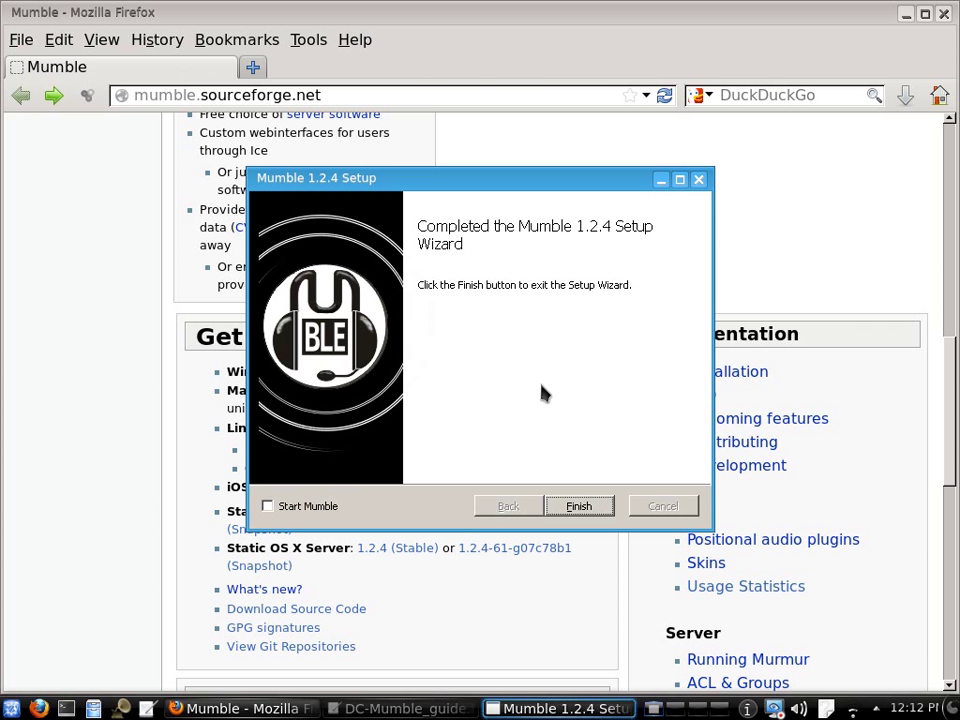
left_click(268, 507)
left_click(579, 506)
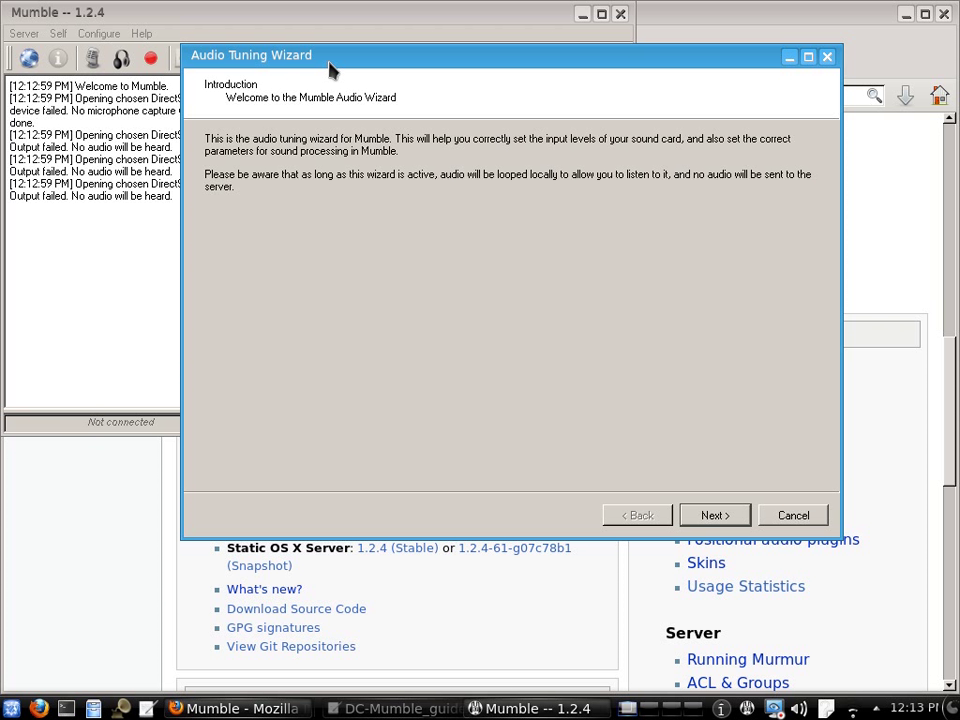
Step: Complete Mumble's first-run setup by skipping audio tuning, using automatic certificate creation, and dismissing the server list
left_click(803, 521)
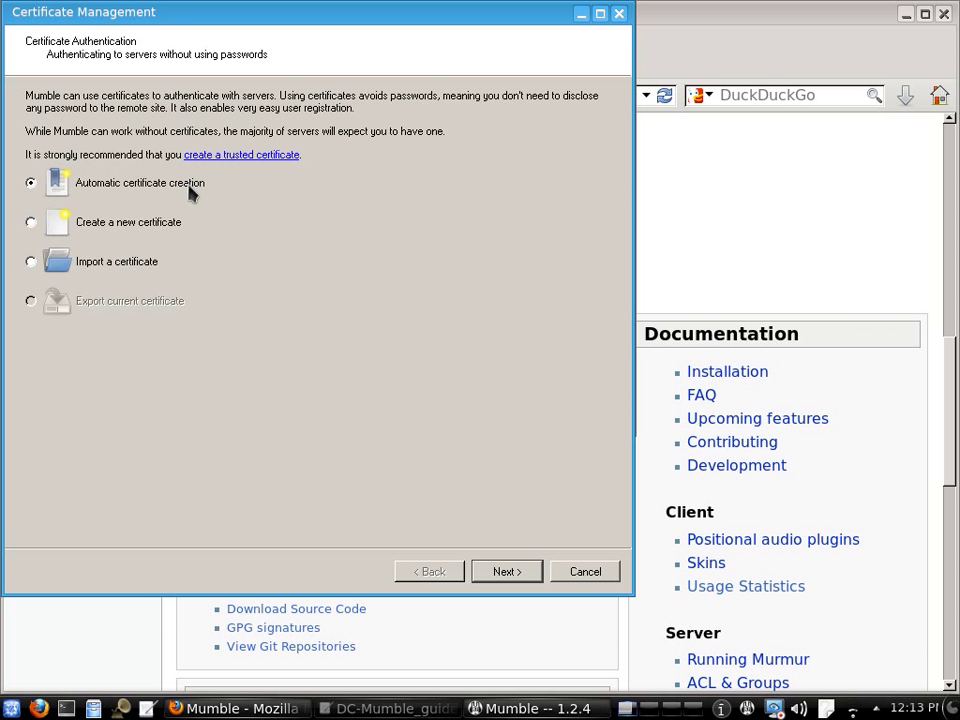
left_click(507, 572)
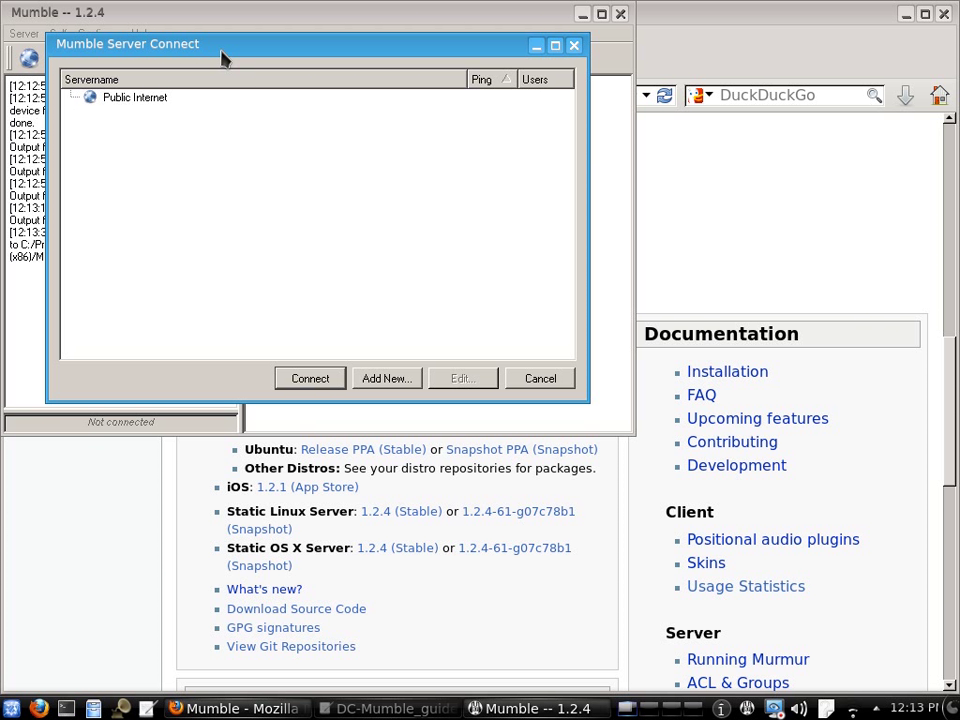
left_click_drag(222, 54, 242, 53)
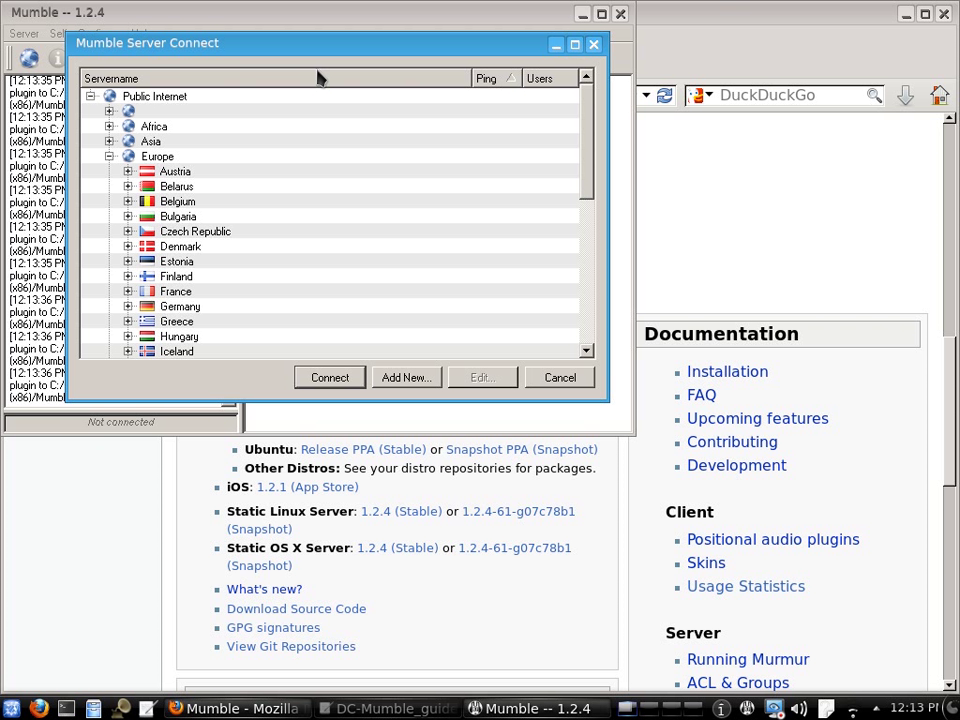
left_click(560, 378)
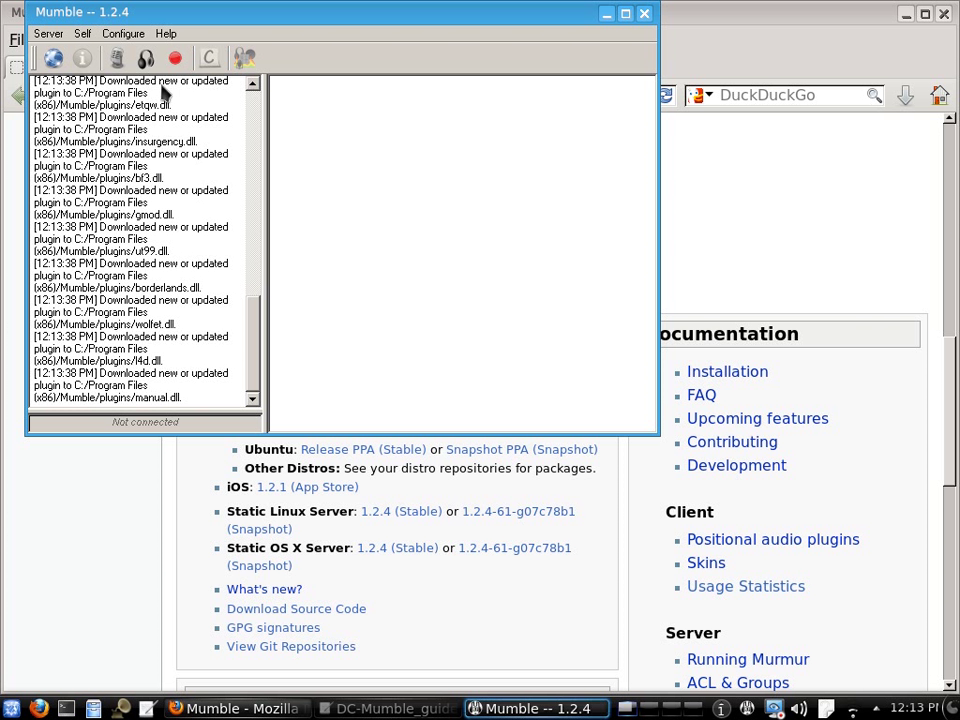
Step: Set the audio input transmission mode to Push To Talk and the compression quality to about 80.5 kb/s in Mumble's settings
left_click(125, 35)
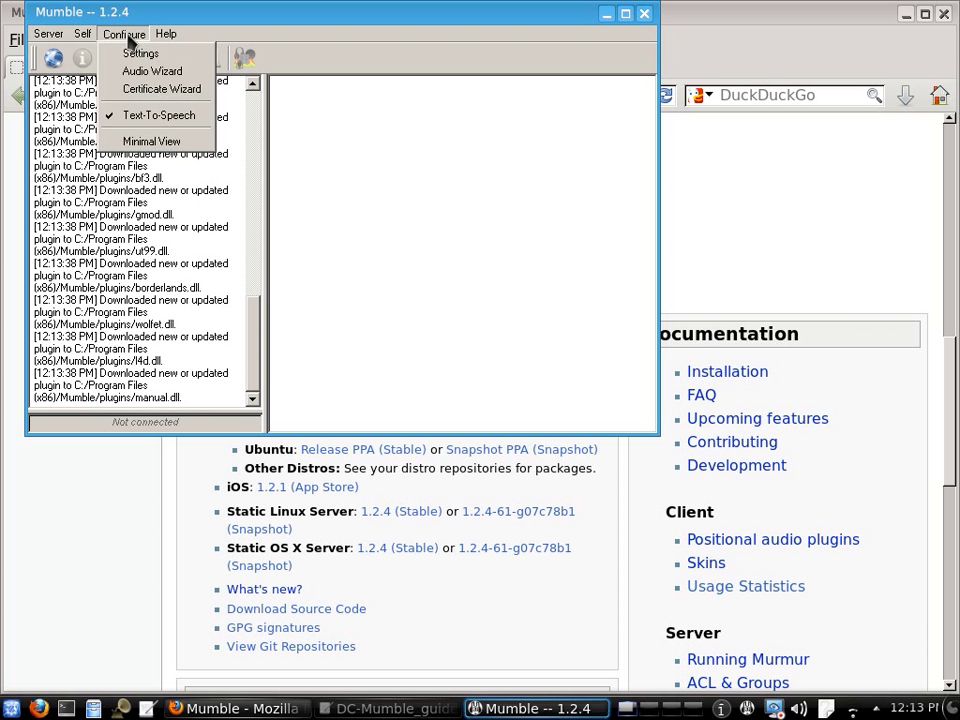
left_click(130, 40)
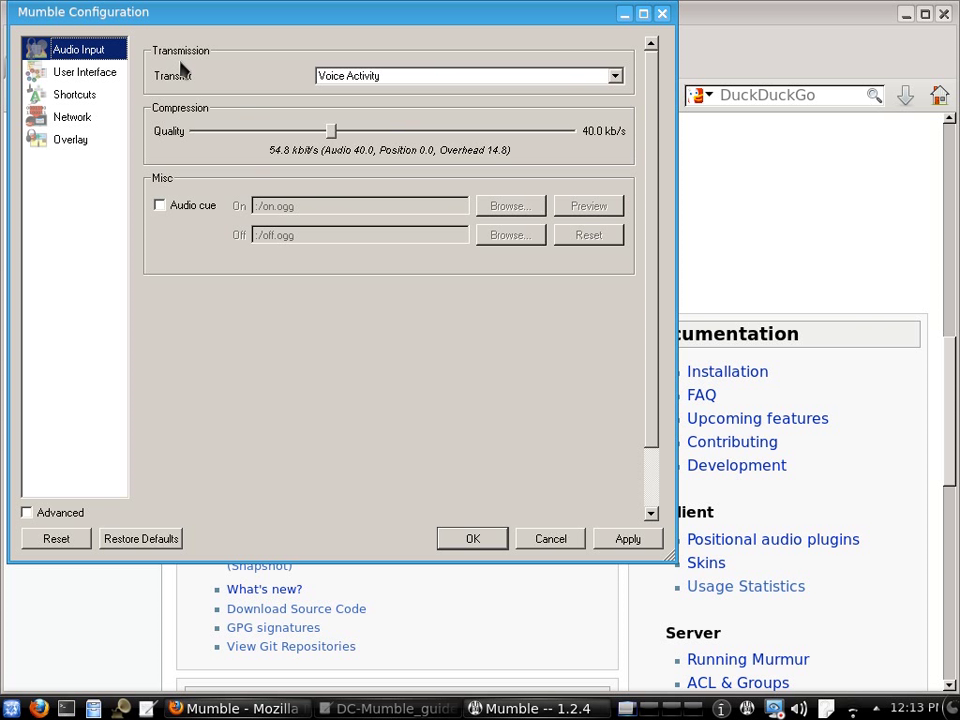
left_click(613, 77)
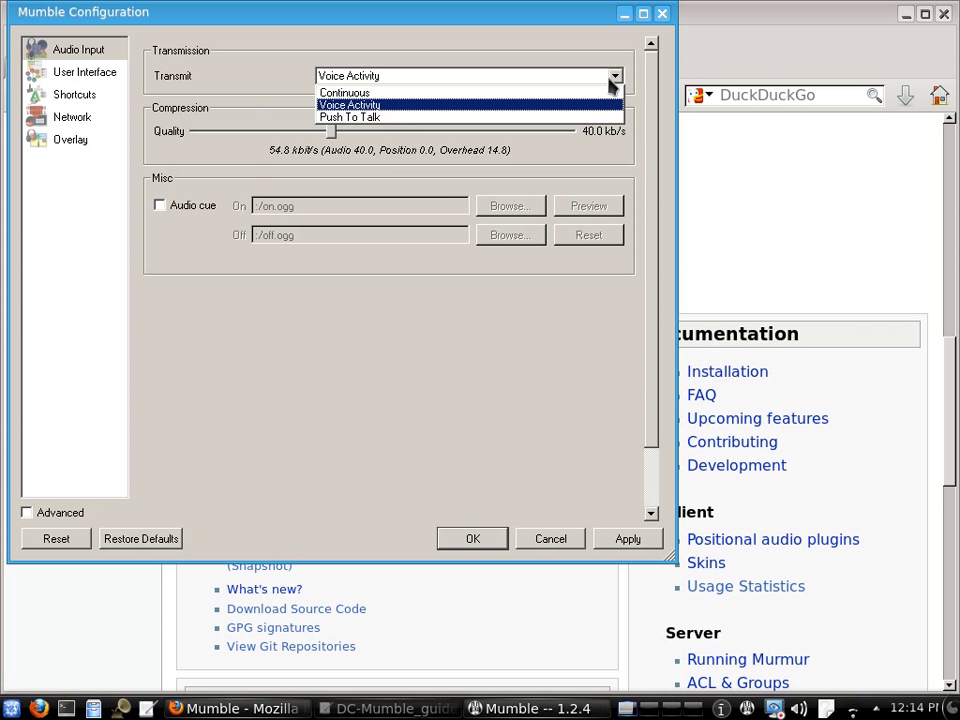
left_click(598, 117)
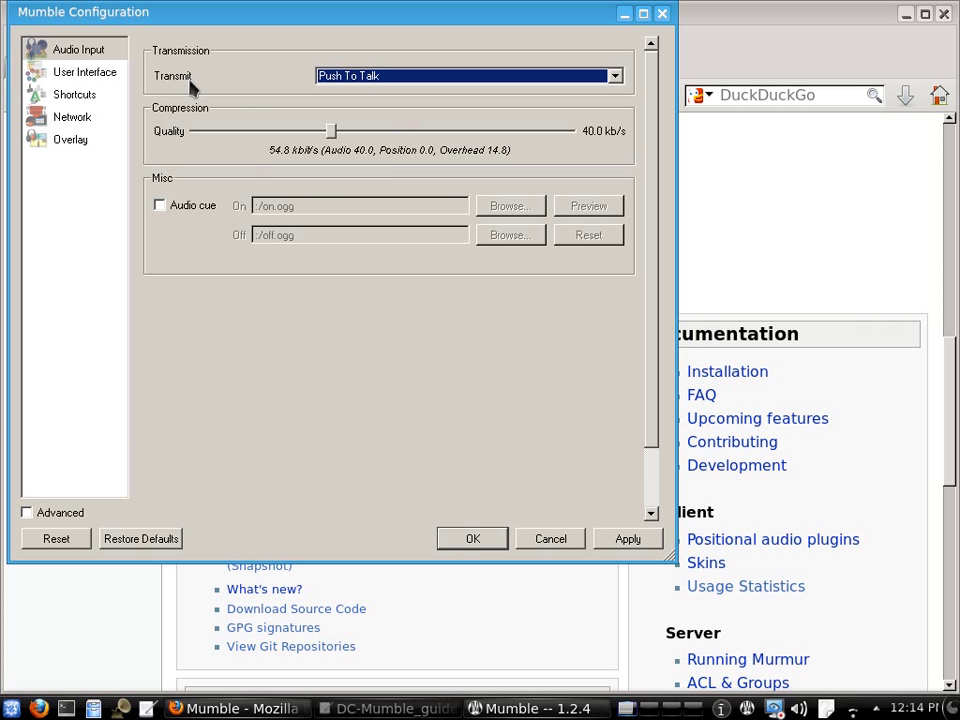
left_click(240, 85)
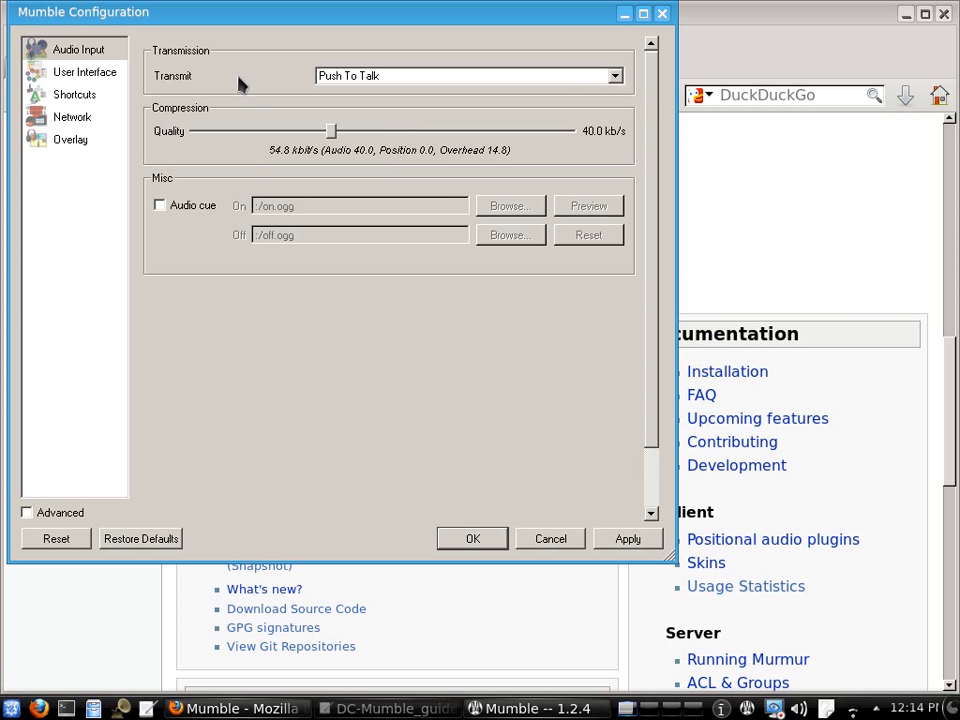
left_click(430, 77)
left_click(270, 75)
left_click_drag(334, 137, 507, 146)
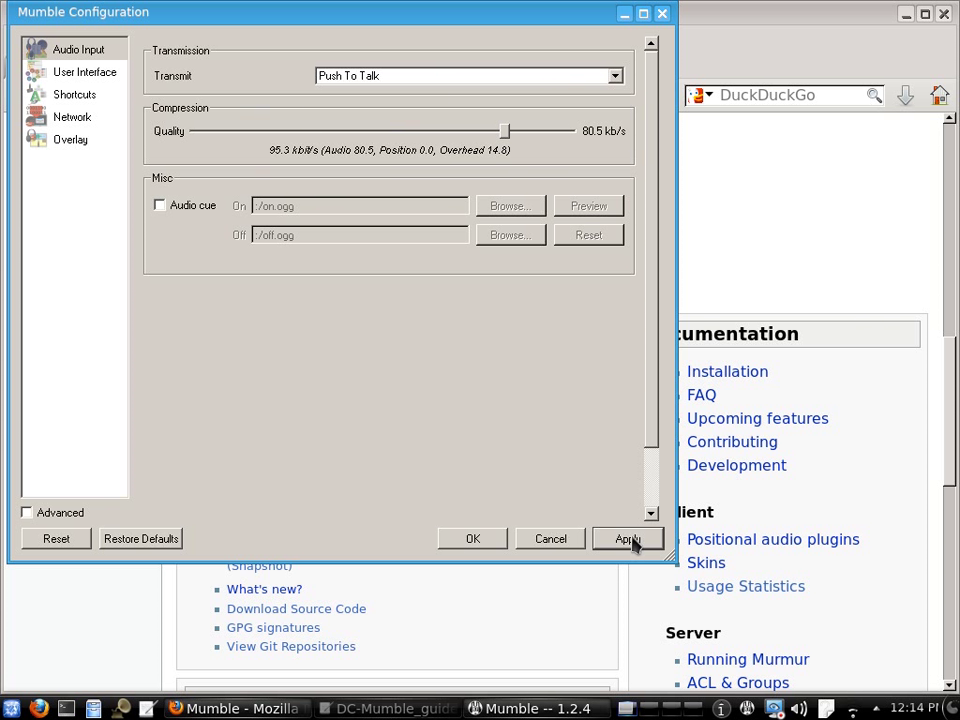
Step: Add a Push-to-Talk shortcut assigned to the Alt Gr key (ISO_Level3_Shift) and save the configuration
left_click(78, 95)
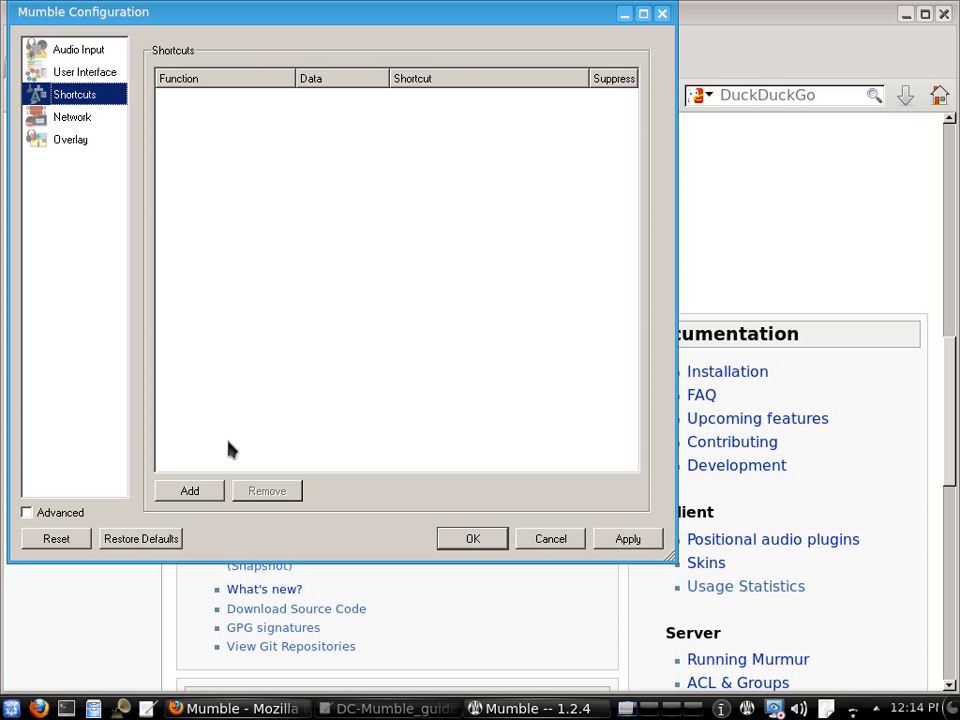
left_click(191, 494)
left_click(196, 98)
left_click(197, 100)
left_click(219, 128)
left_click(436, 96)
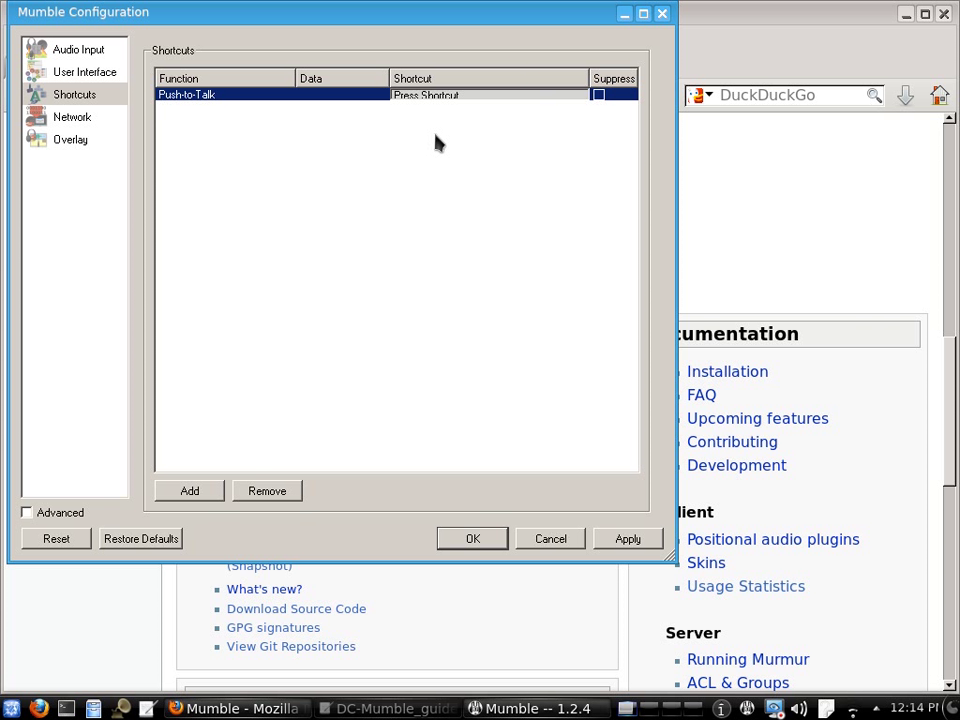
key("ISO_Level3_Shift")
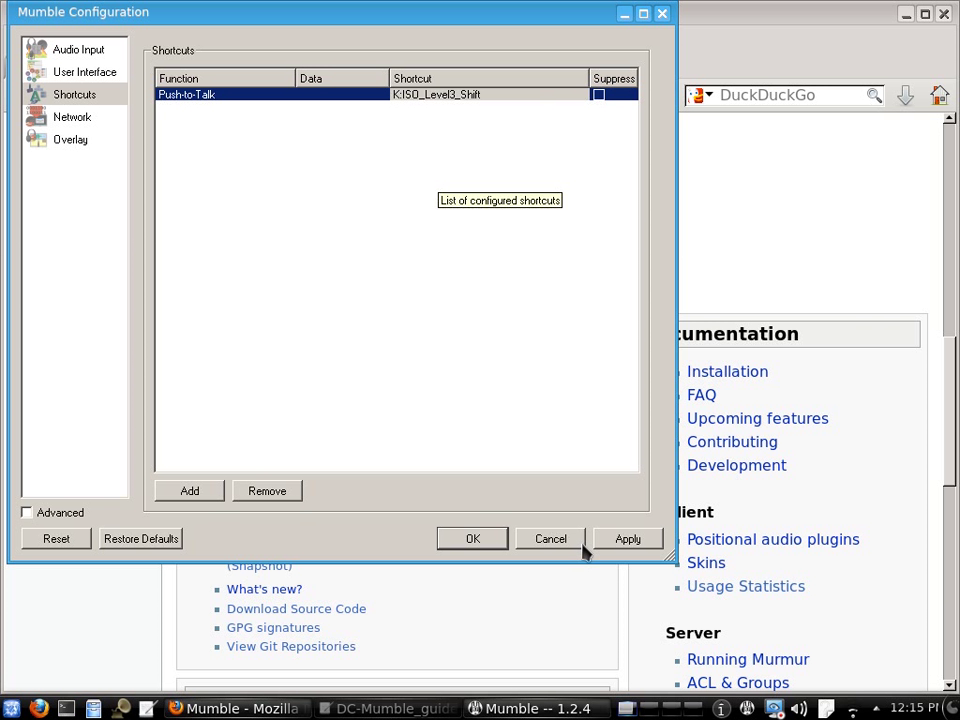
left_click(472, 539)
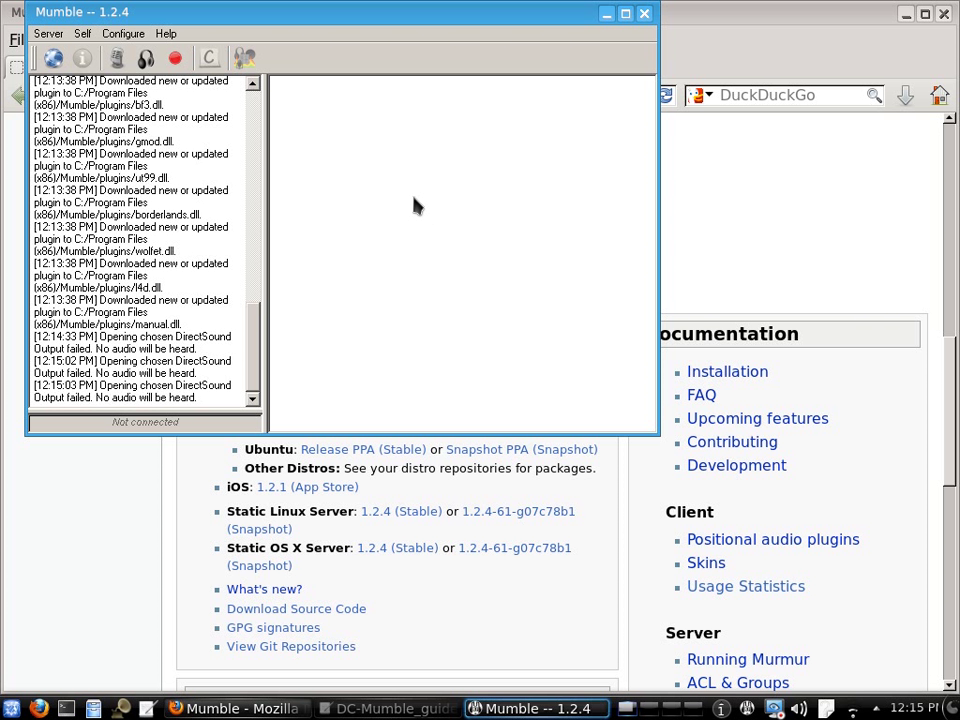
Step: Start a new server entry in the server connection list and label it "Dark City Radio"
left_click(48, 34)
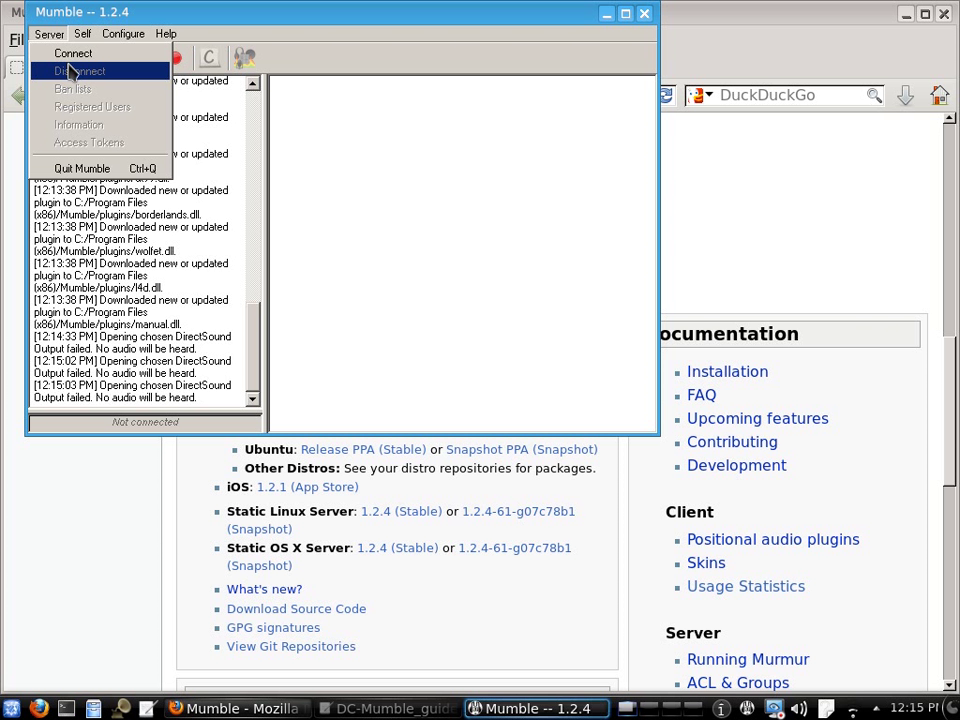
left_click(57, 58)
left_click(55, 60)
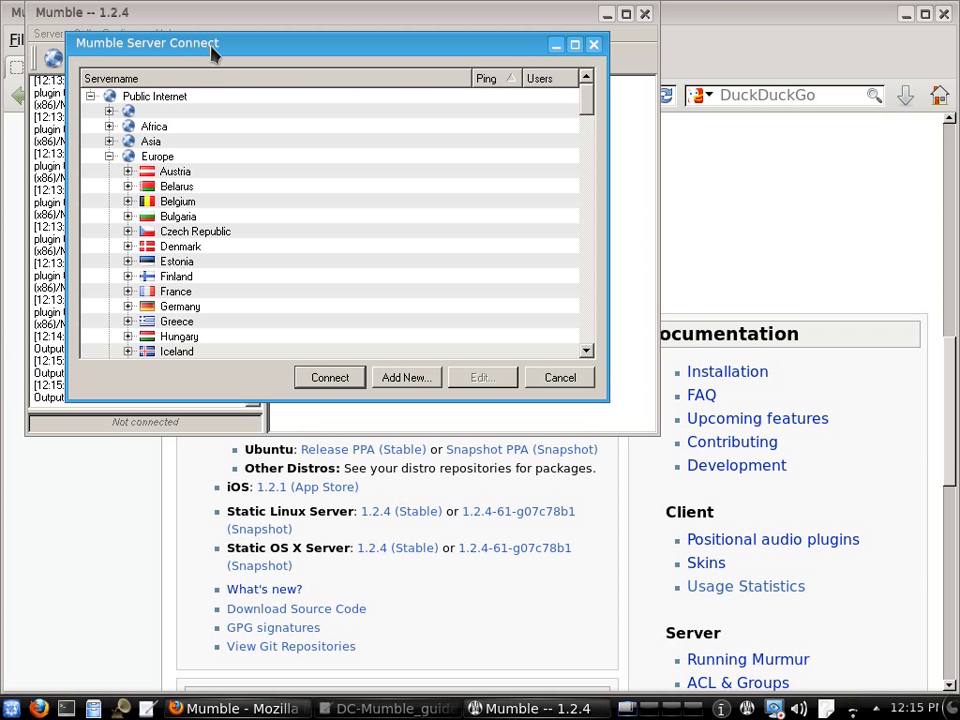
left_click_drag(213, 52, 220, 52)
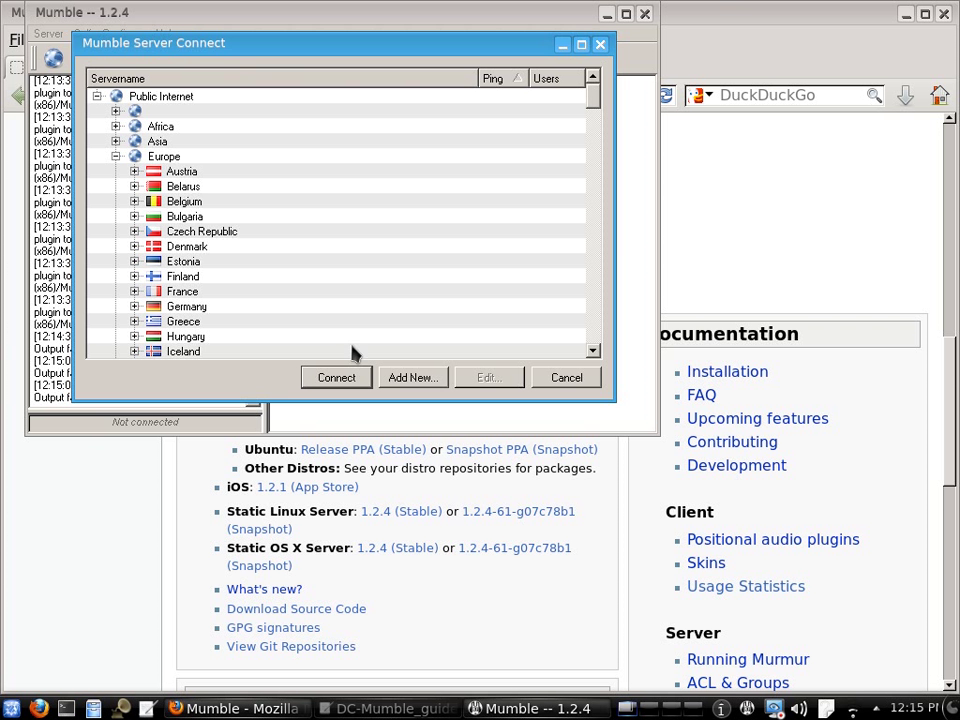
left_click(410, 372)
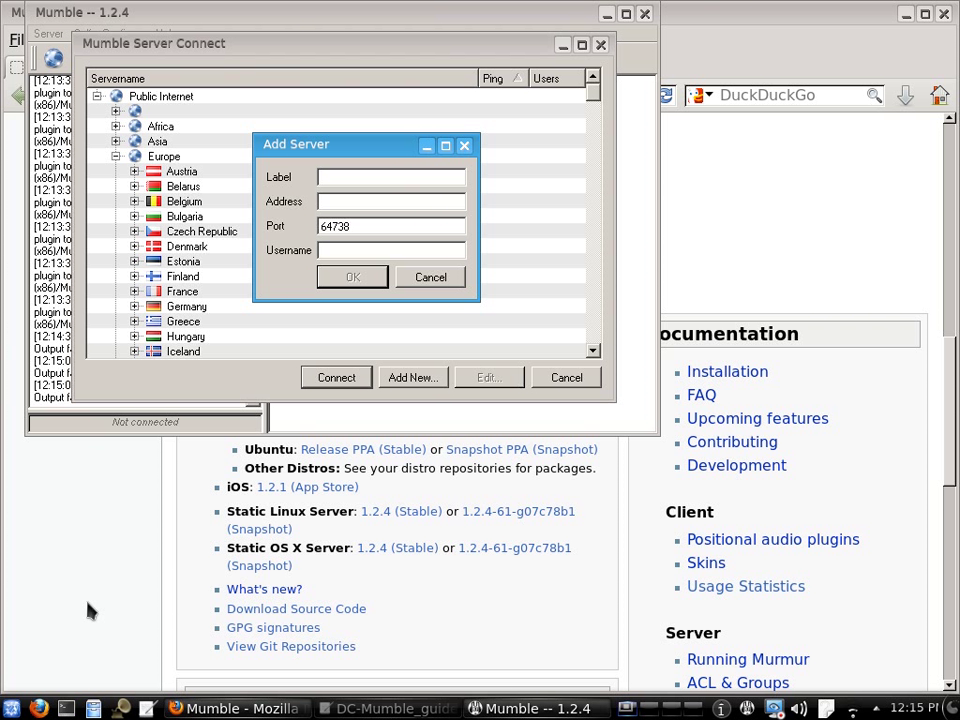
type("ark City")
key("Home")
type("D")
key("End")
type("Radio")
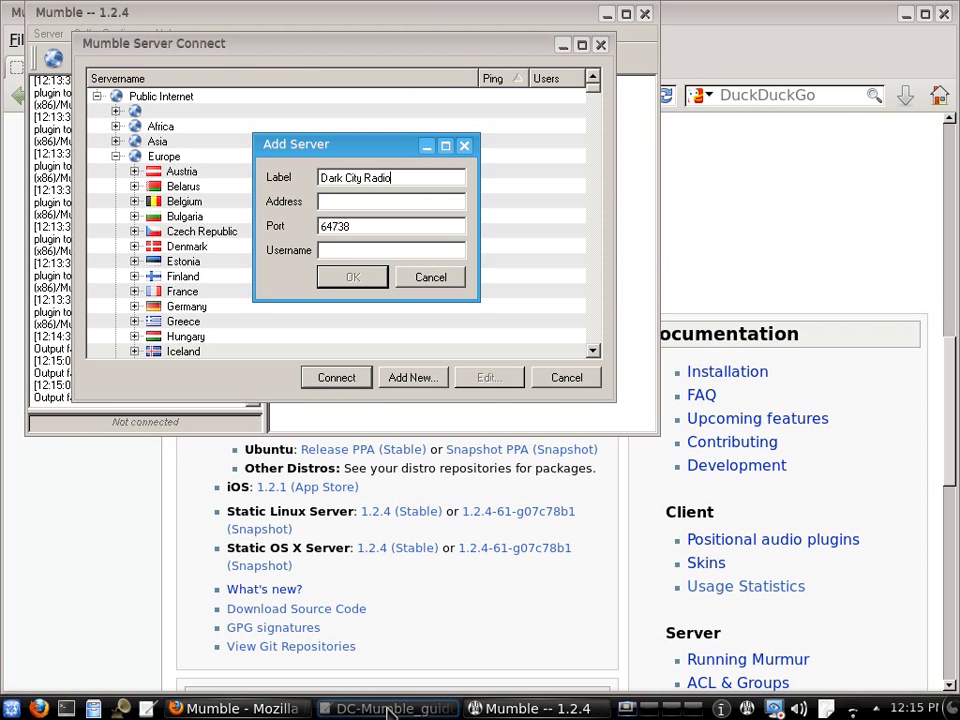
Step: Copy the address bawbag.anonnet.org from DC-Mumble_guide.txt in Kate and paste it as the new server's address in Mumble
left_click(390, 709)
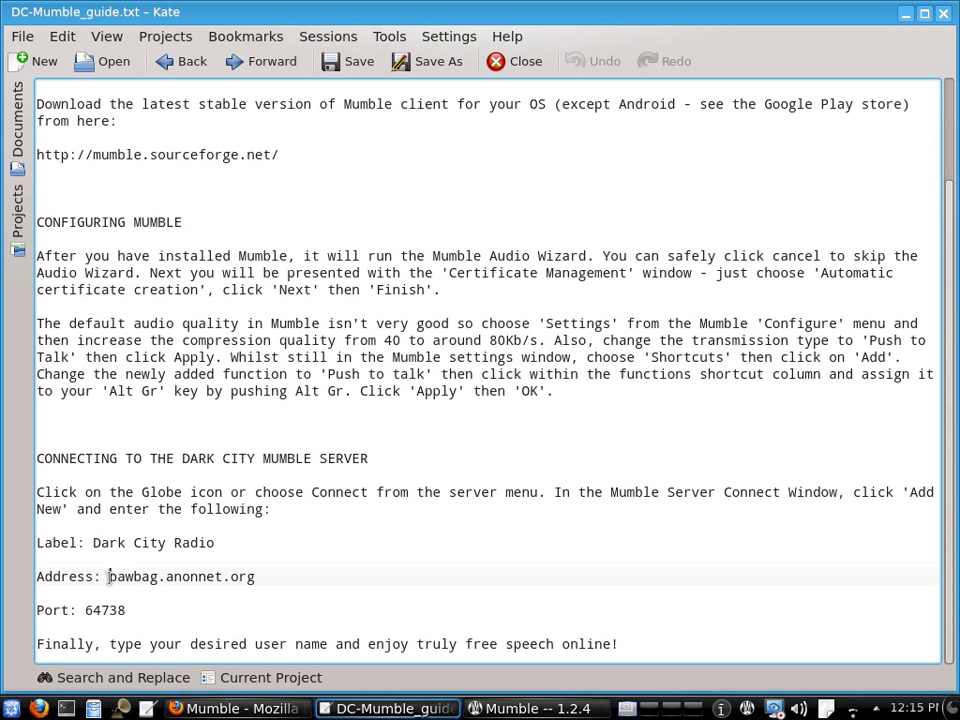
left_click_drag(109, 576, 272, 584)
key("ctrl+c")
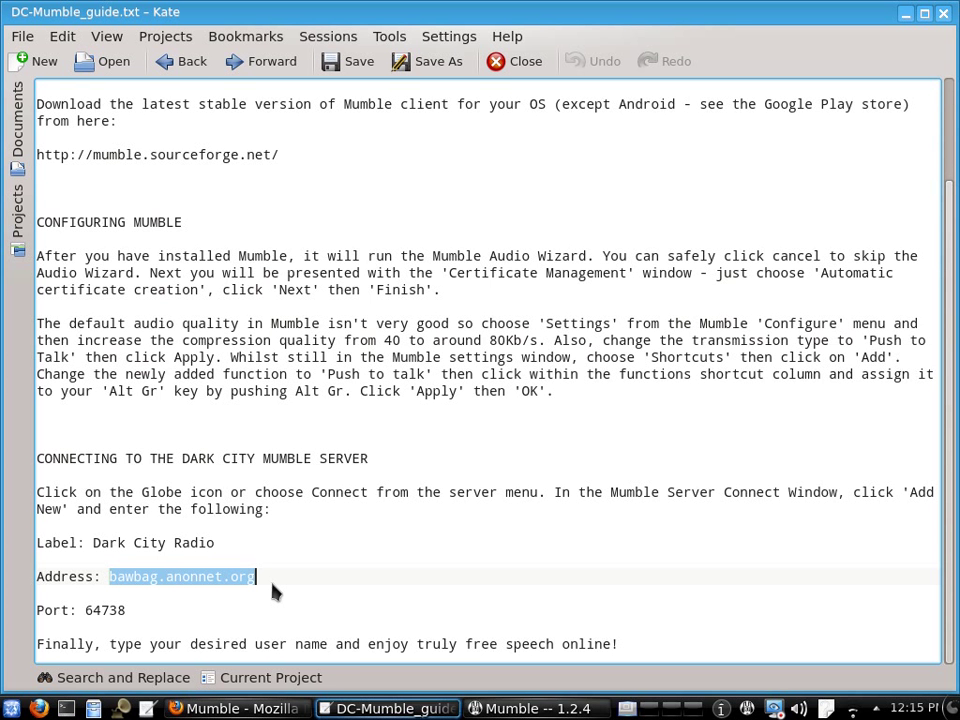
right_click(241, 578)
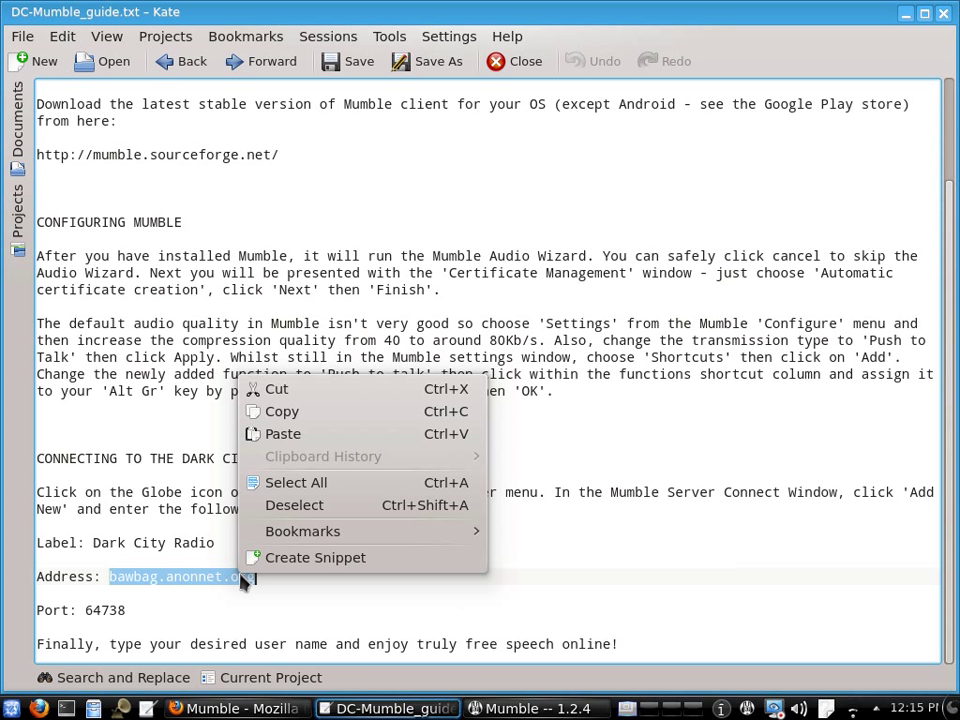
left_click(282, 411)
key("alt+Tab")
right_click(335, 206)
left_click(375, 298)
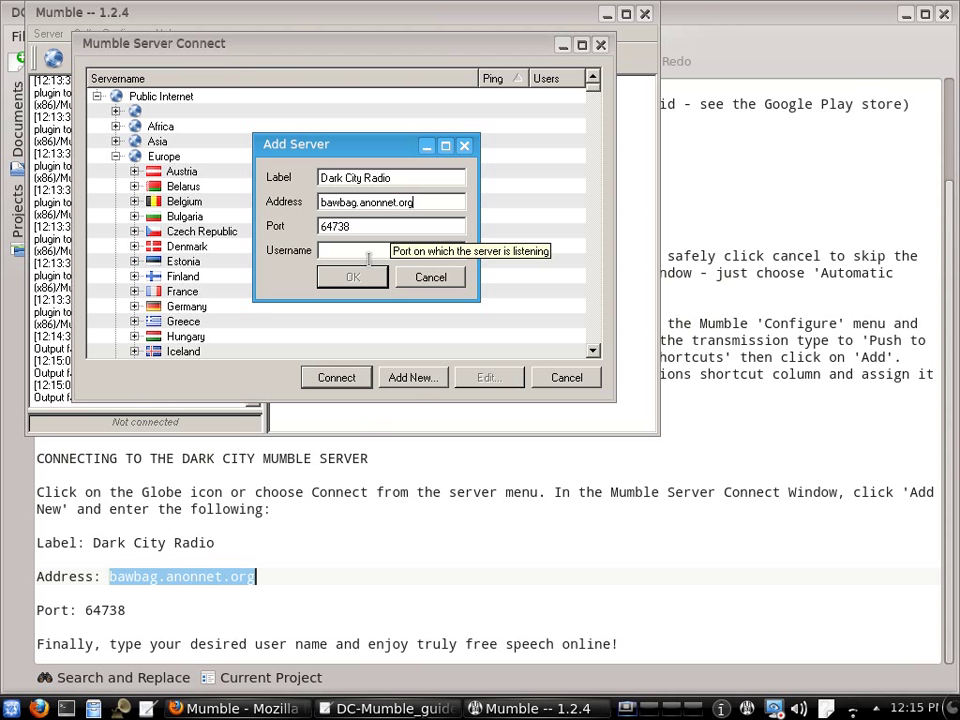
Step: Set the new server entry's username to "username" and save the entry
left_click(369, 253)
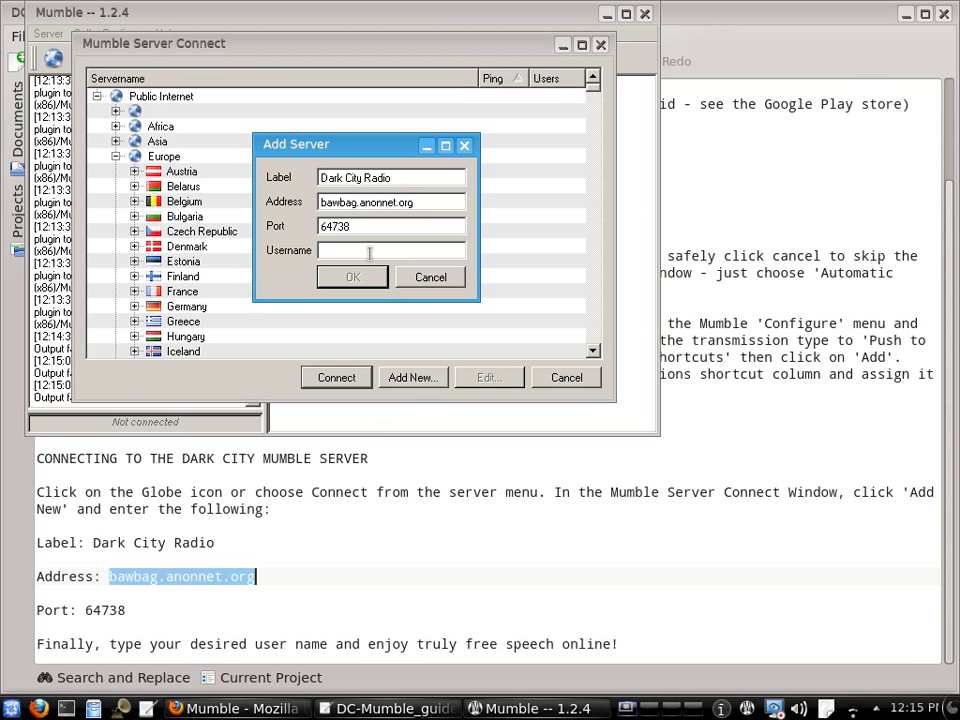
type("usern")
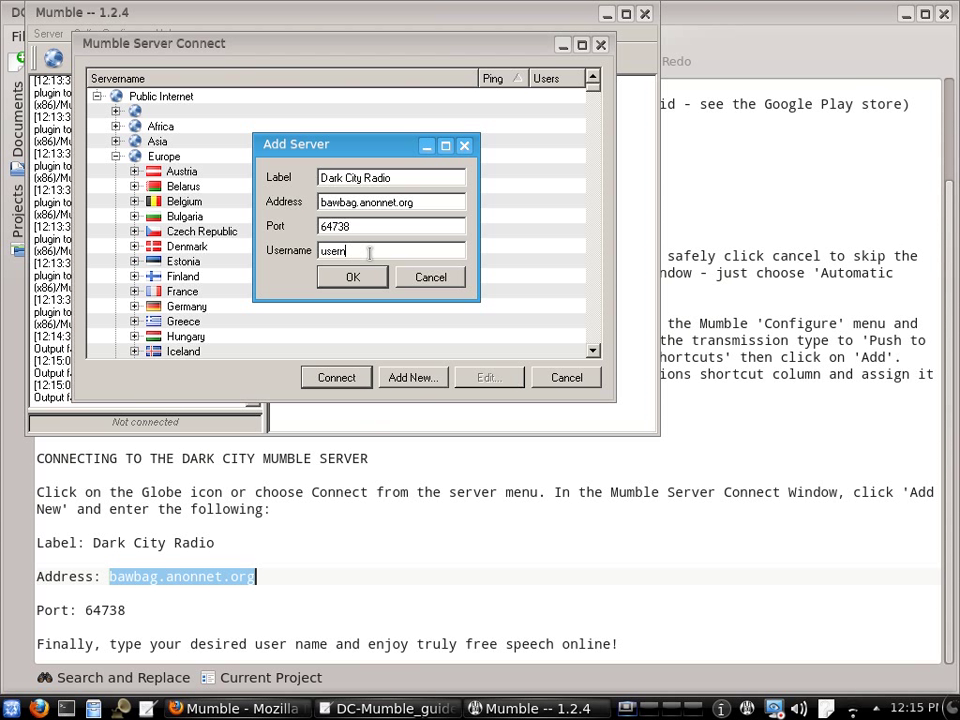
type("ame")
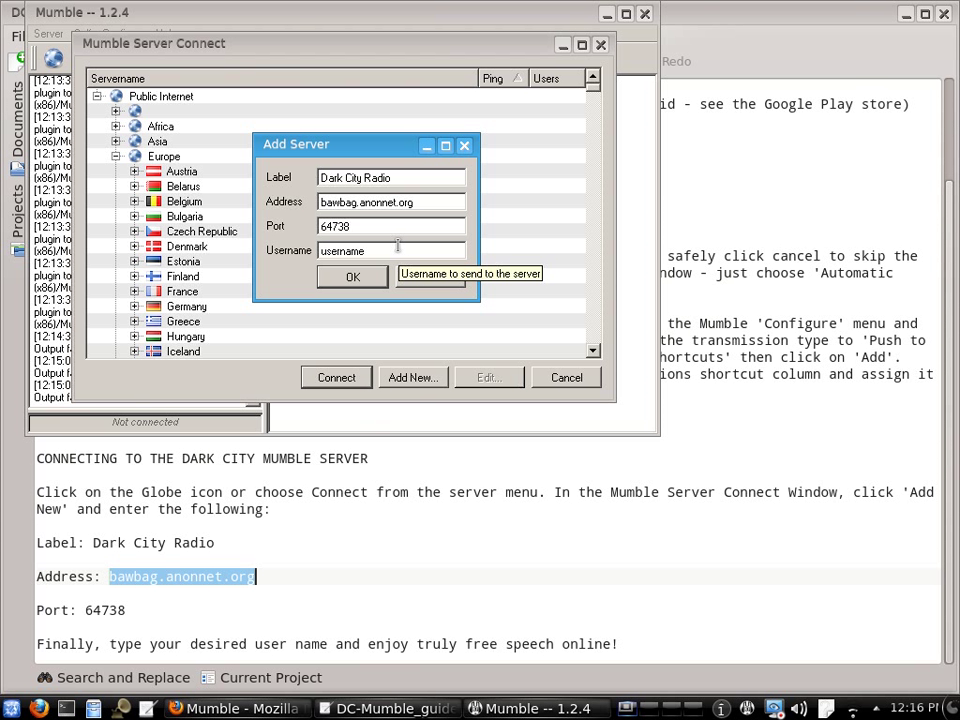
left_click(352, 277)
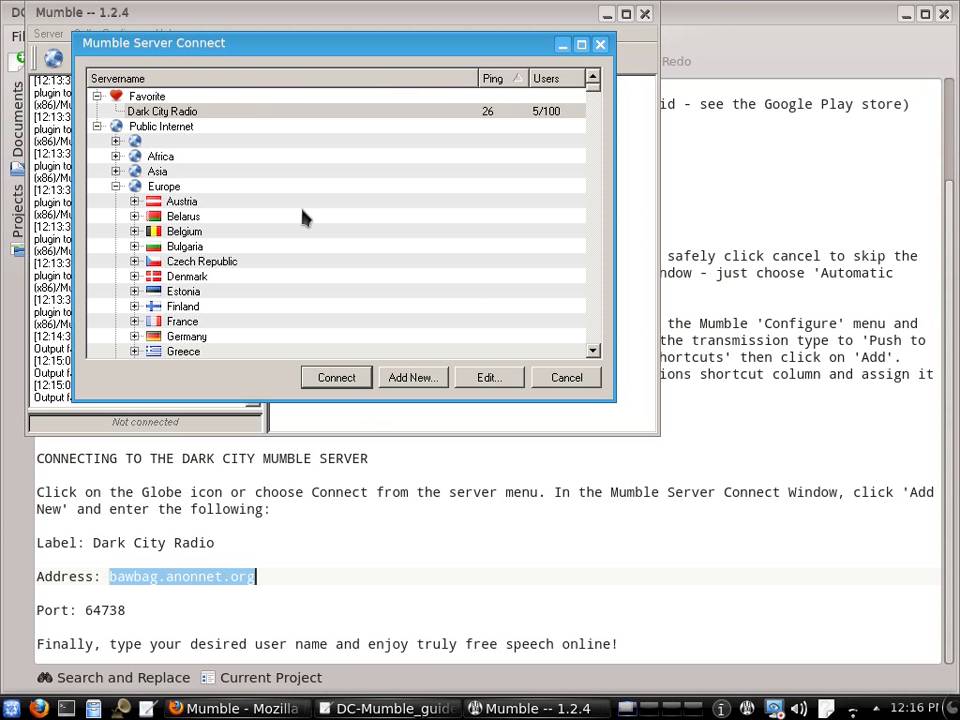
Step: Connect to the Dark City Radio favorite, accepting its self-signed certificate, and select the first user in the darkcityradio channel
left_click(204, 99)
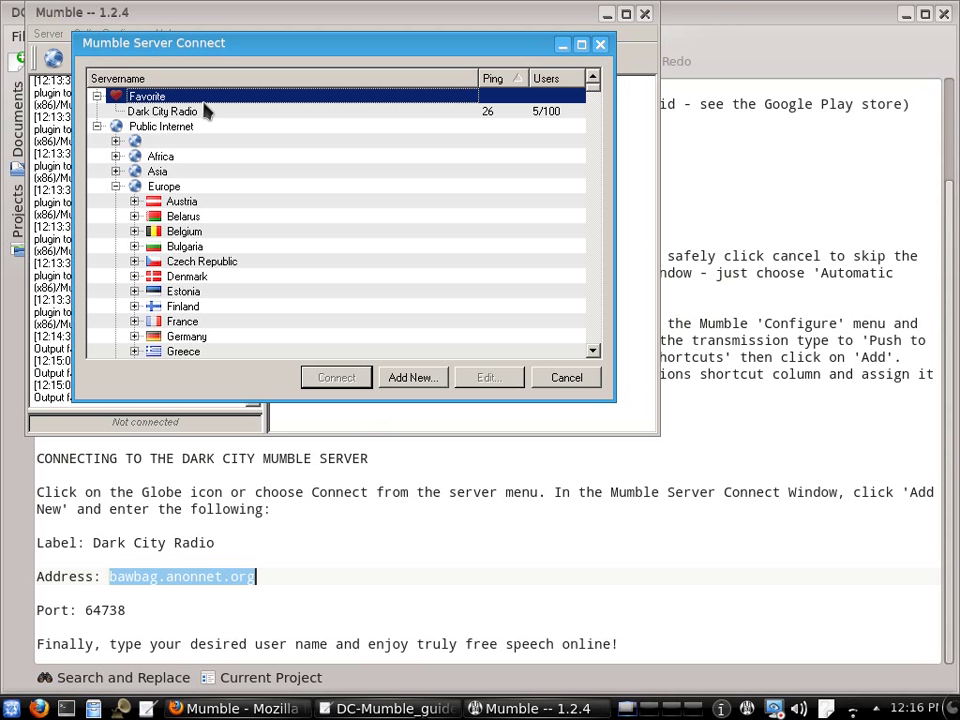
left_click(204, 111)
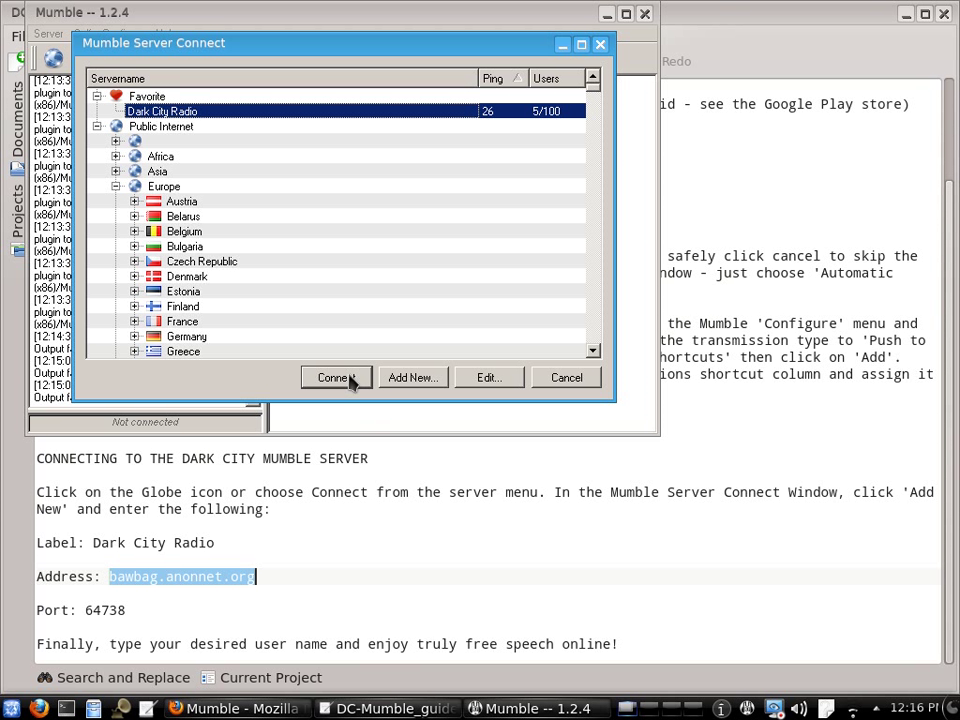
left_click(335, 377)
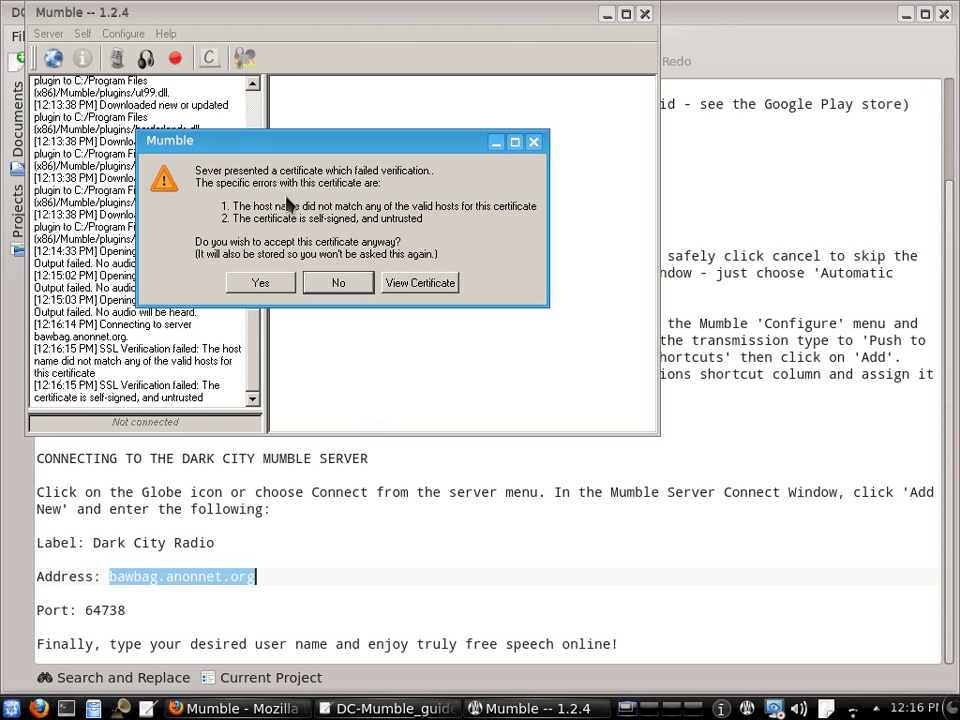
left_click(265, 285)
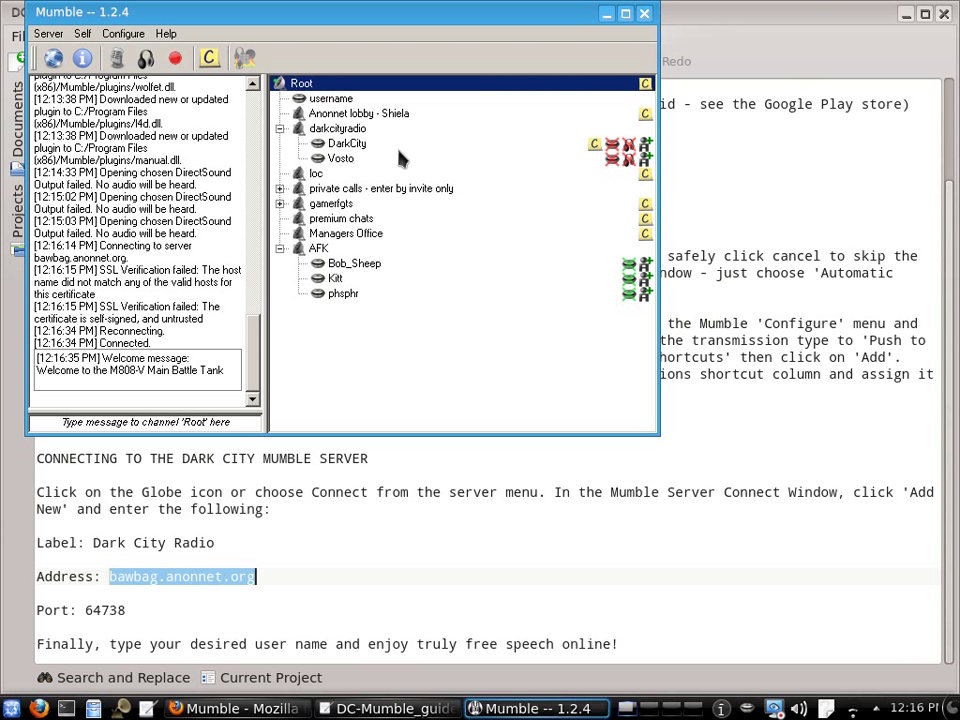
left_click(377, 147)
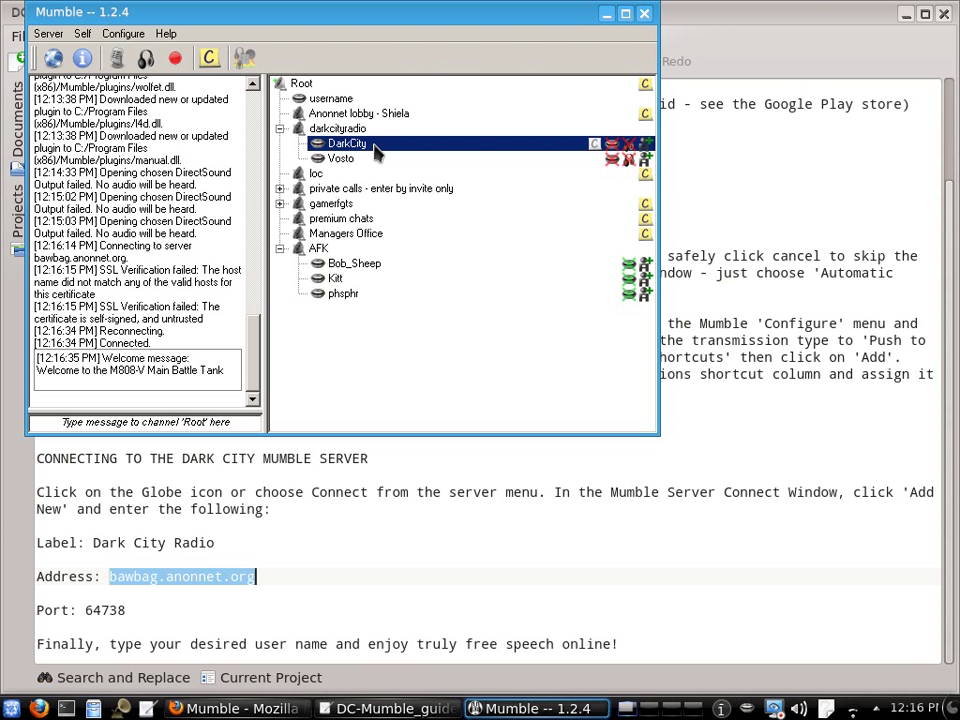